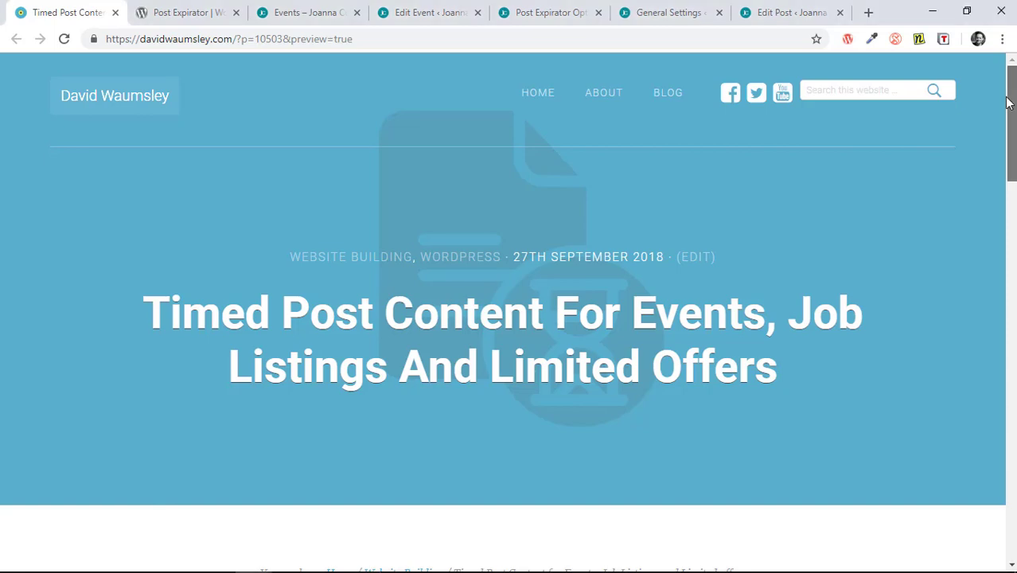
Step: Scroll the 'Timed Post Content for Events, Job Listings and Limited offers' post to its intro
left_click_drag(1009, 102, 1009, 190)
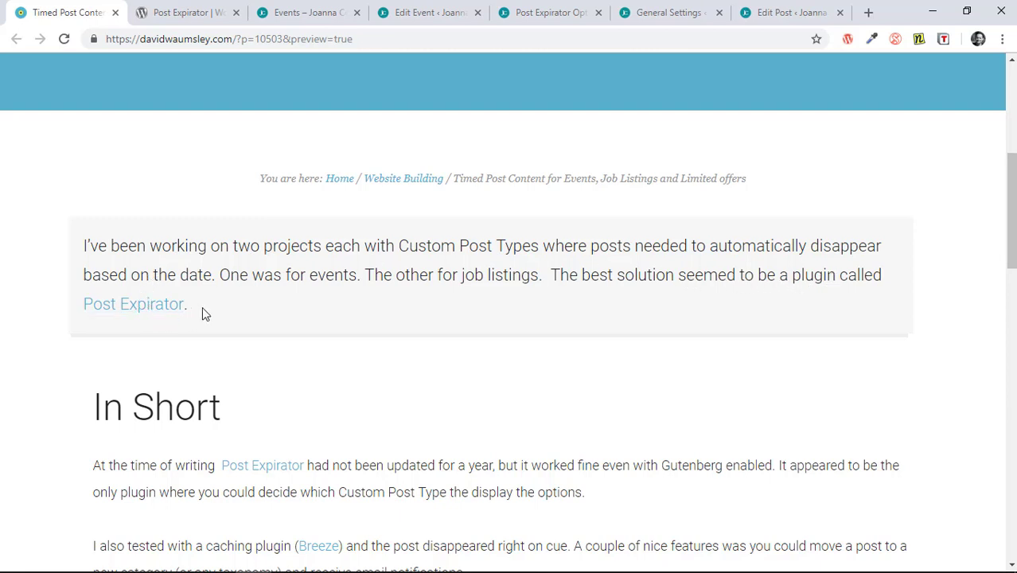
left_click(191, 12)
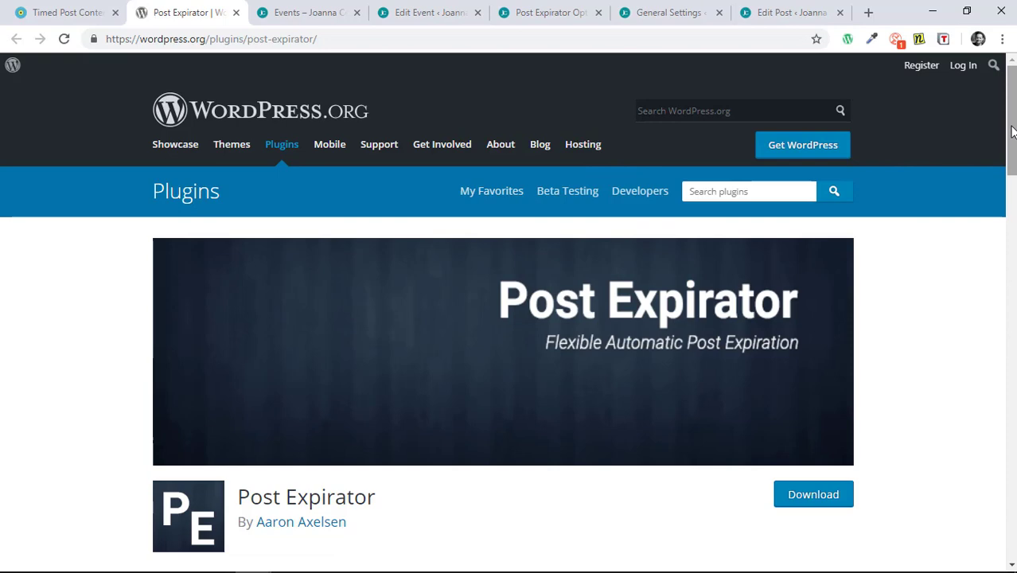
left_click_drag(1012, 130, 1006, 226)
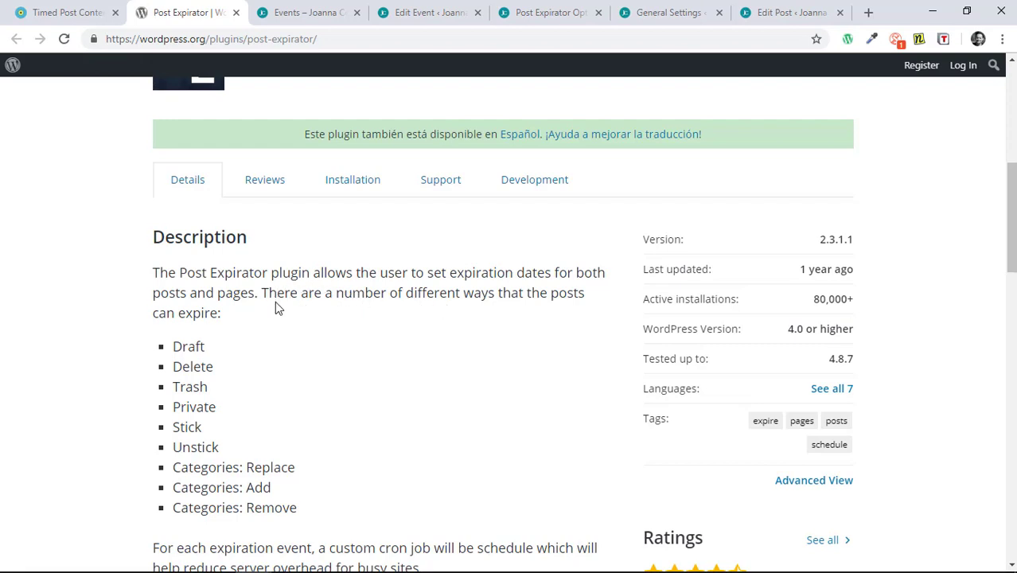
left_click(75, 11)
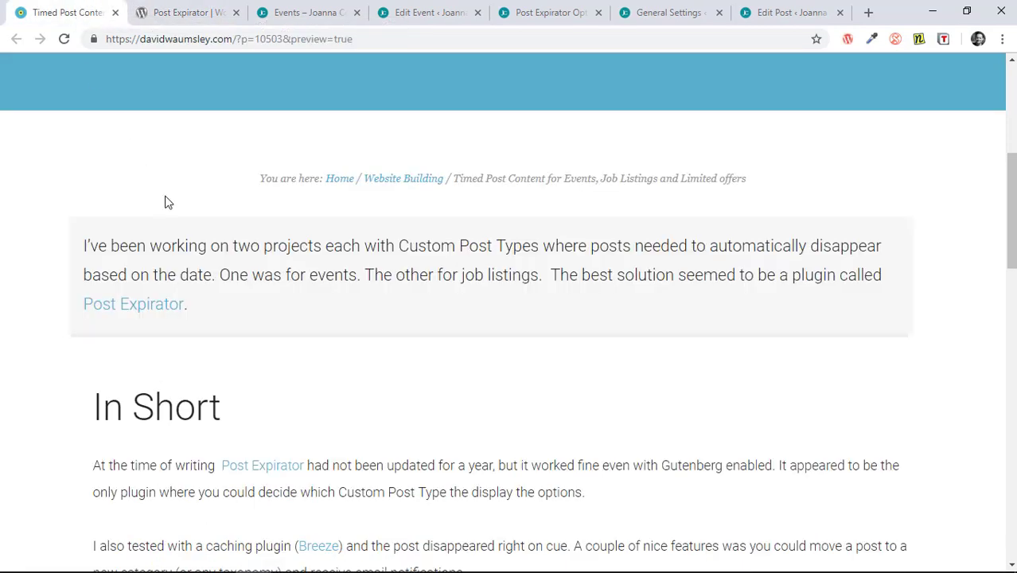
scroll(167, 203, "down", 5)
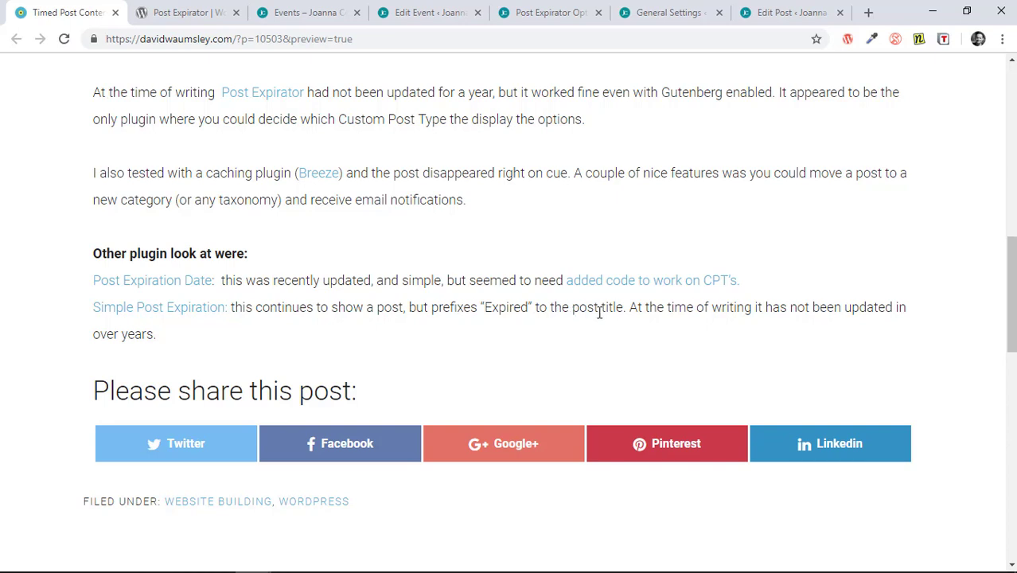
left_click(174, 10)
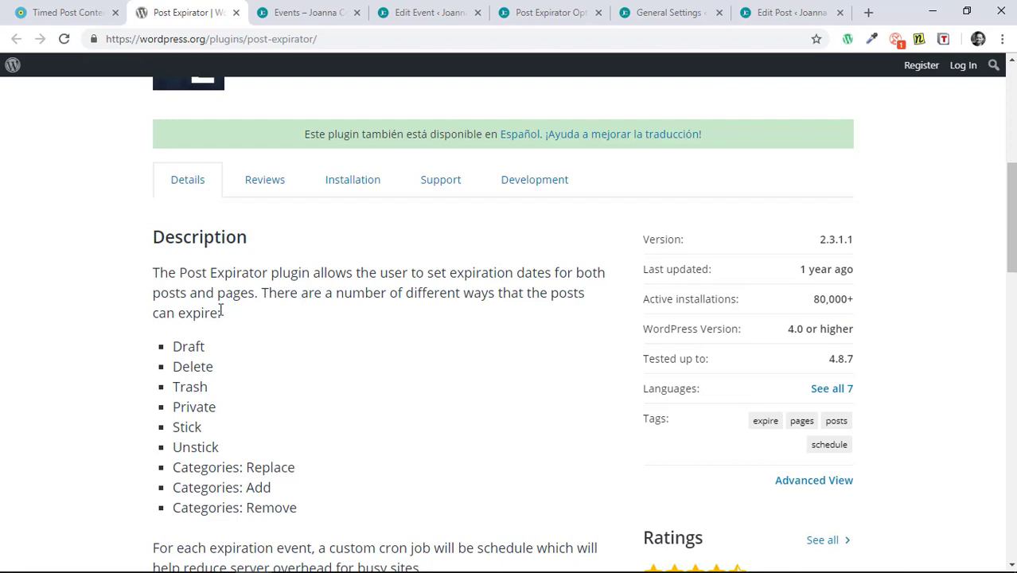
scroll(266, 298, "down", 2)
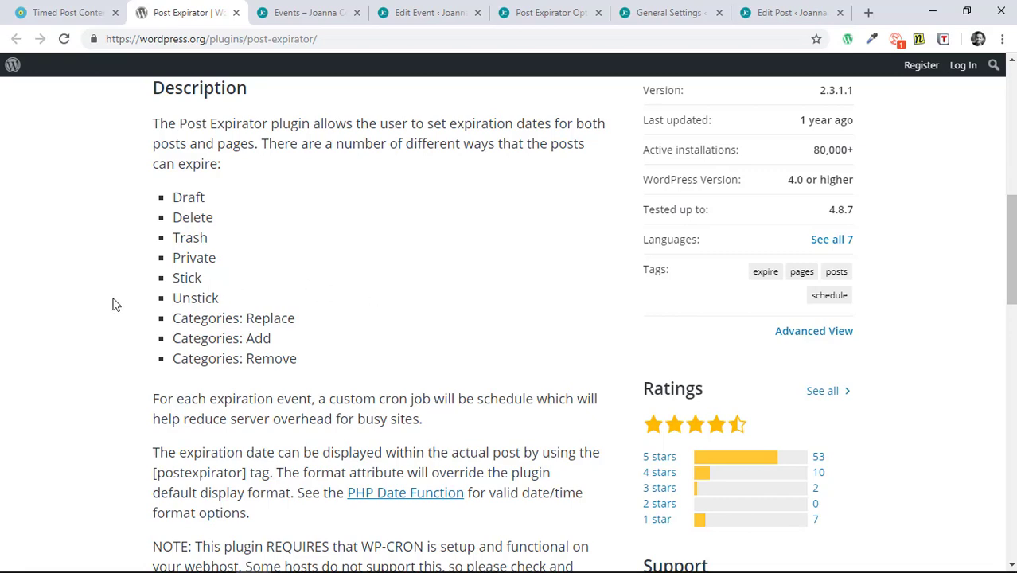
scroll(355, 284, "down", 1)
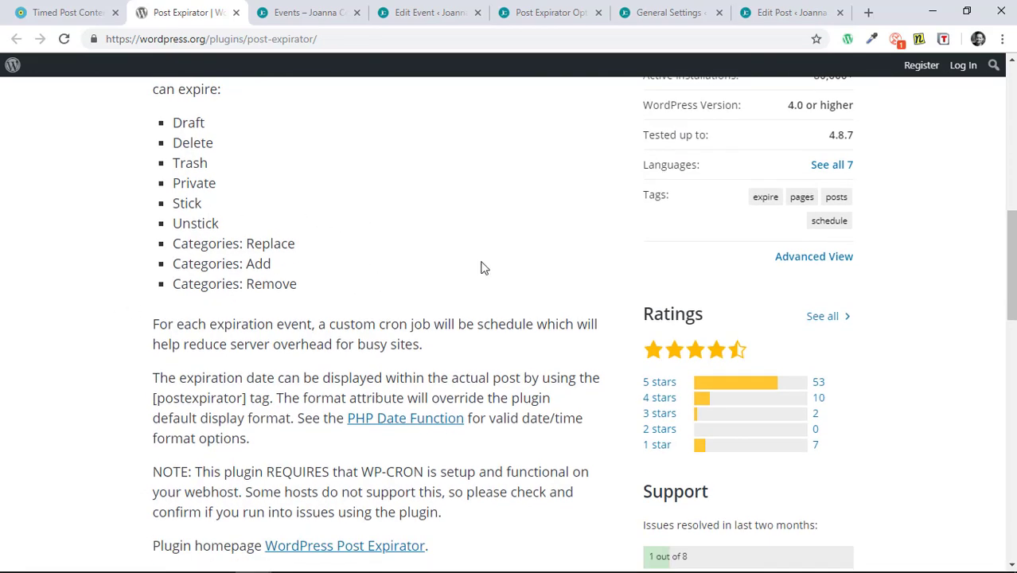
scroll(474, 311, "down", 2)
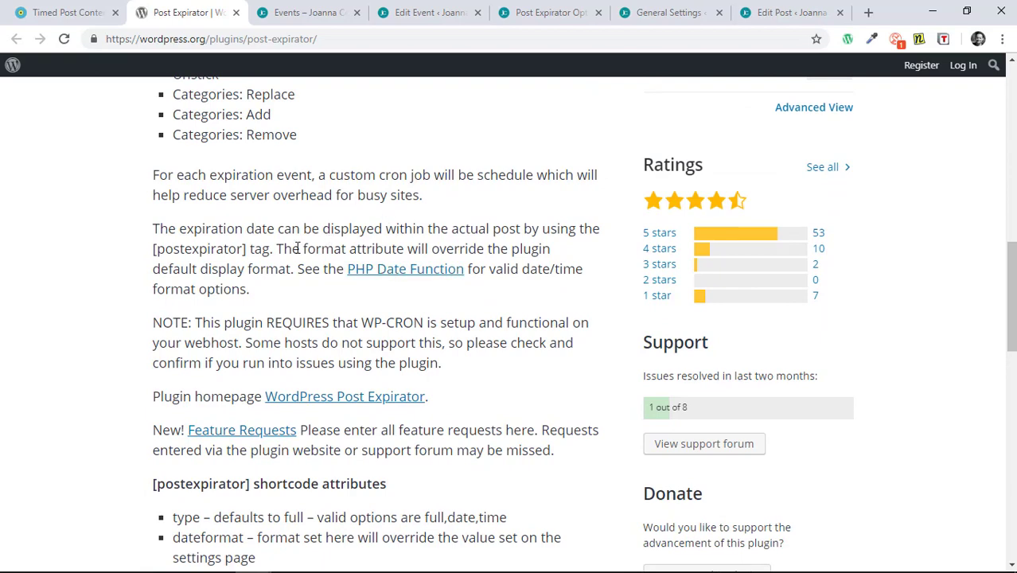
scroll(297, 248, "down", 2)
scroll(391, 316, "up", 5)
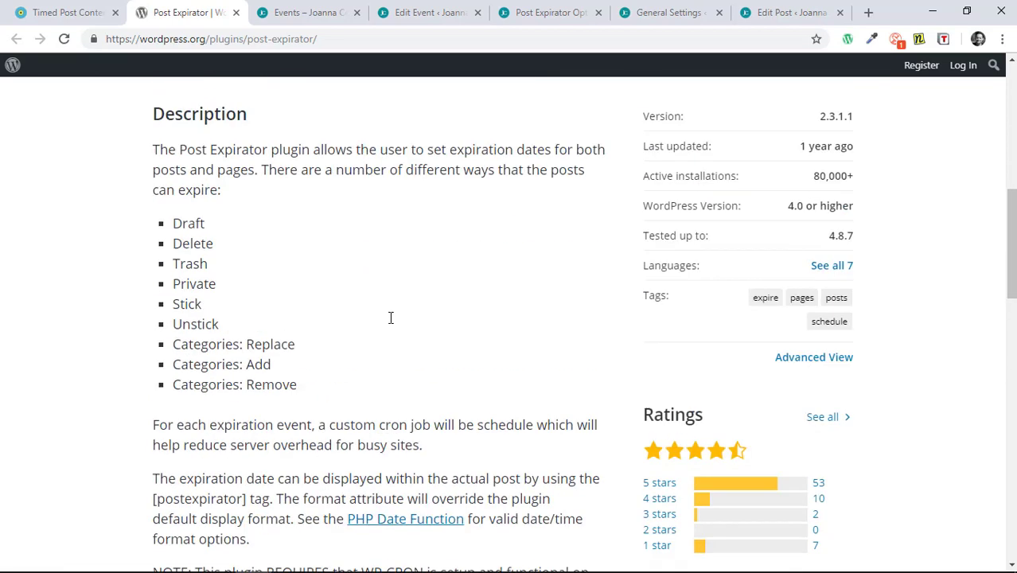
scroll(390, 318, "up", 4)
scroll(971, 386, "down", 2)
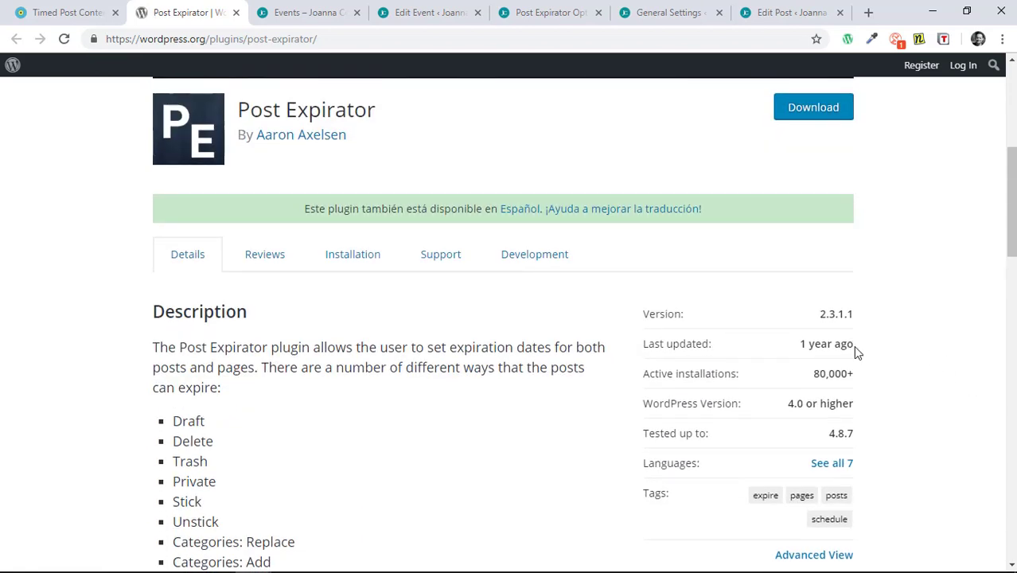
left_click_drag(853, 344, 802, 348)
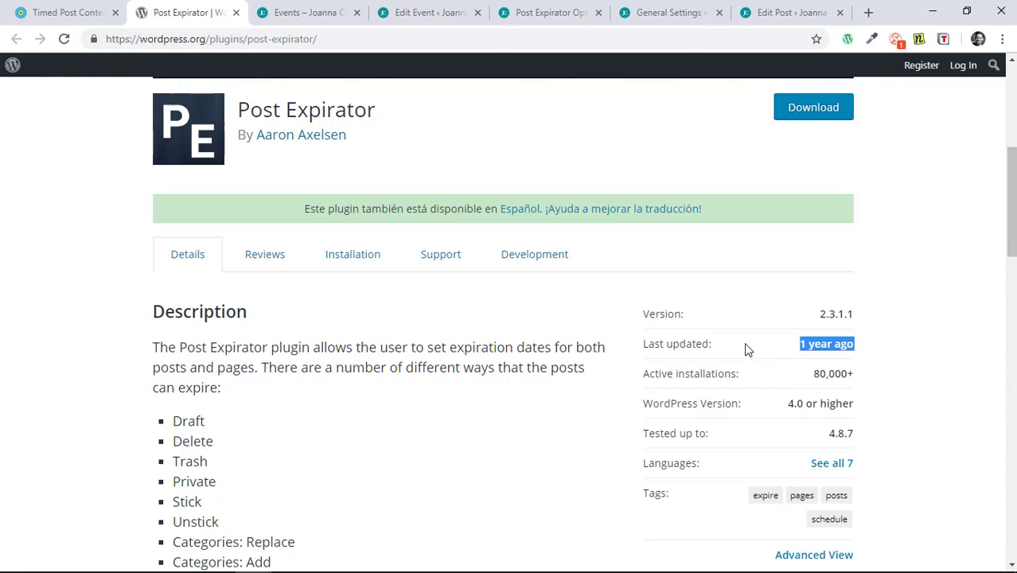
left_click(886, 332)
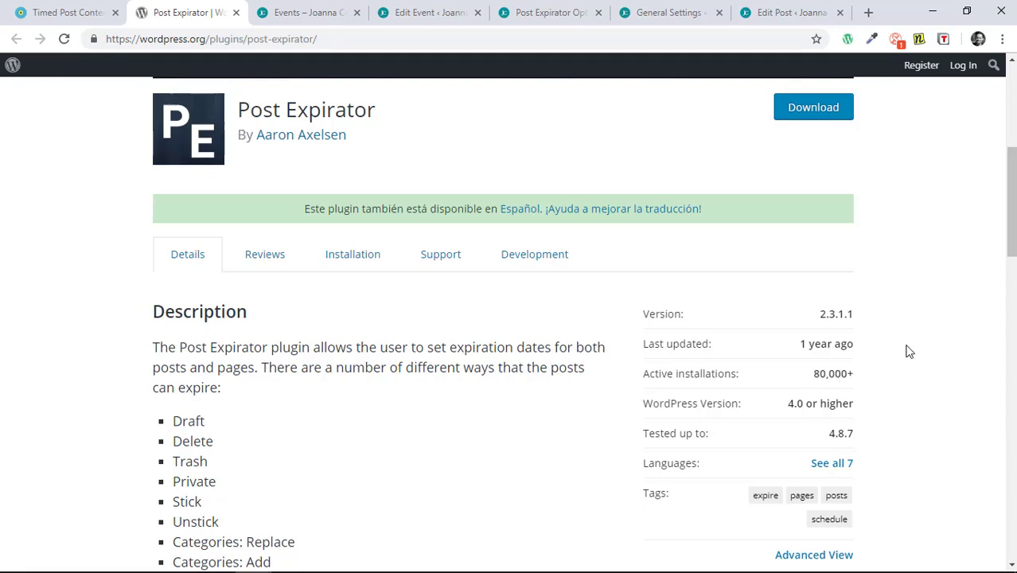
scroll(909, 351, "down", 1)
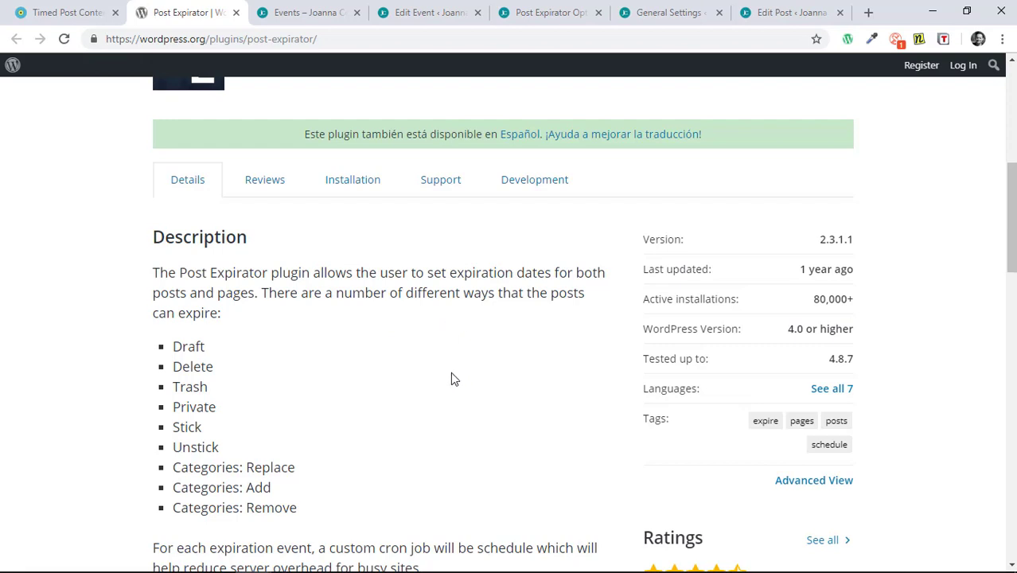
scroll(454, 391, "up", 2)
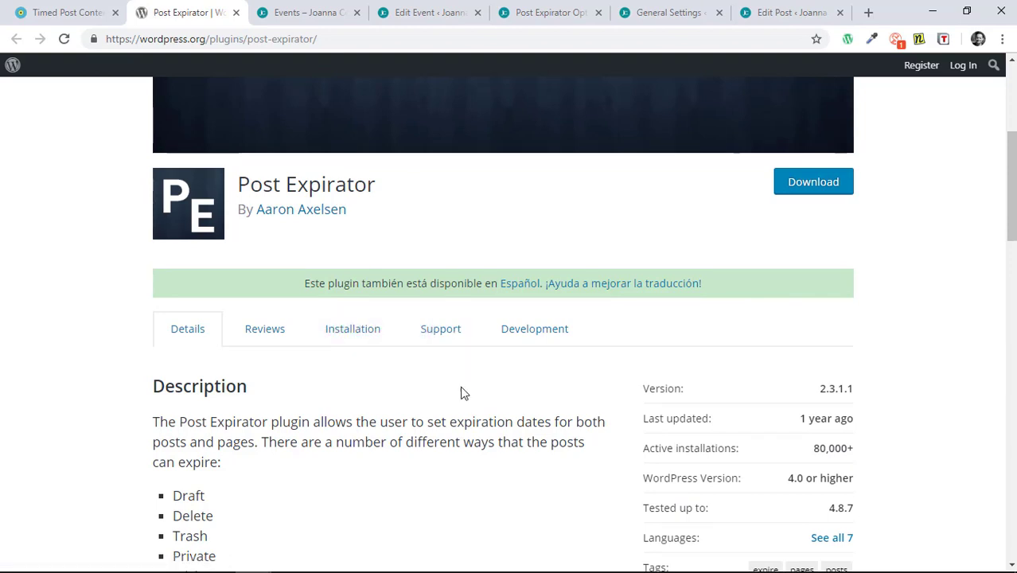
scroll(460, 394, "down", 1)
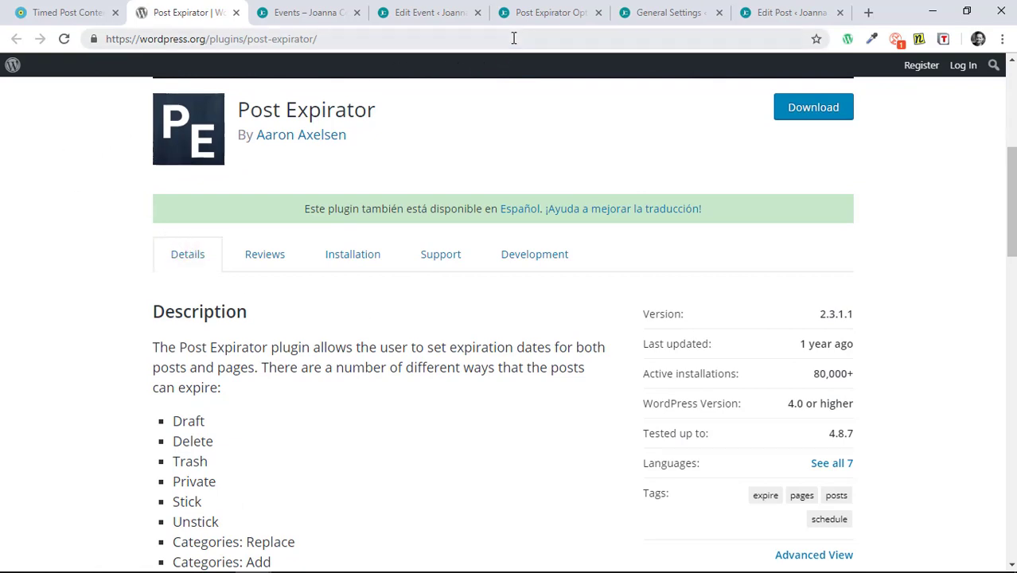
Step: Review Post Expirator General Settings: date format l jS F, Y, time format g:ia, duration None
left_click(546, 12)
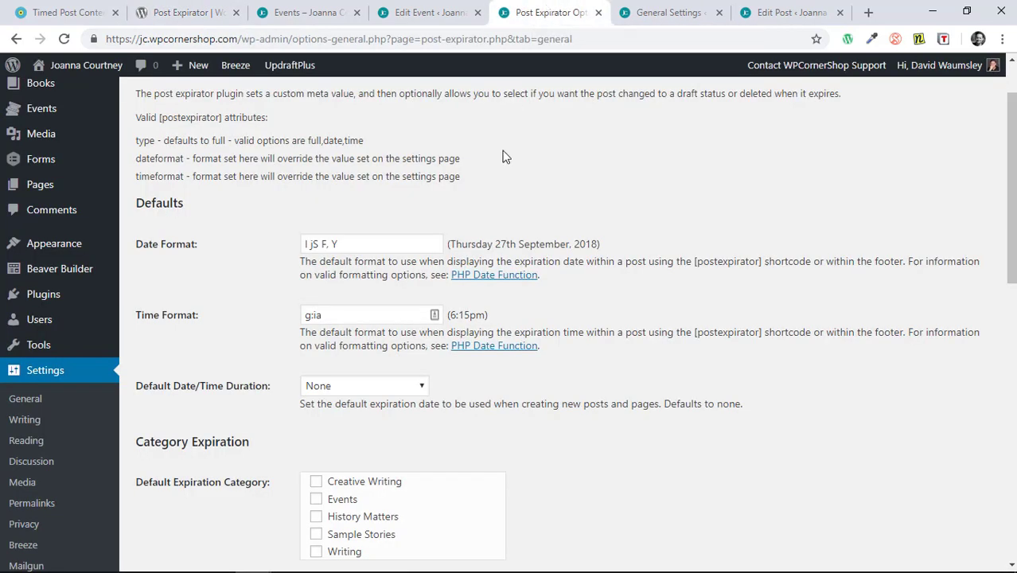
scroll(504, 159, "up", 1)
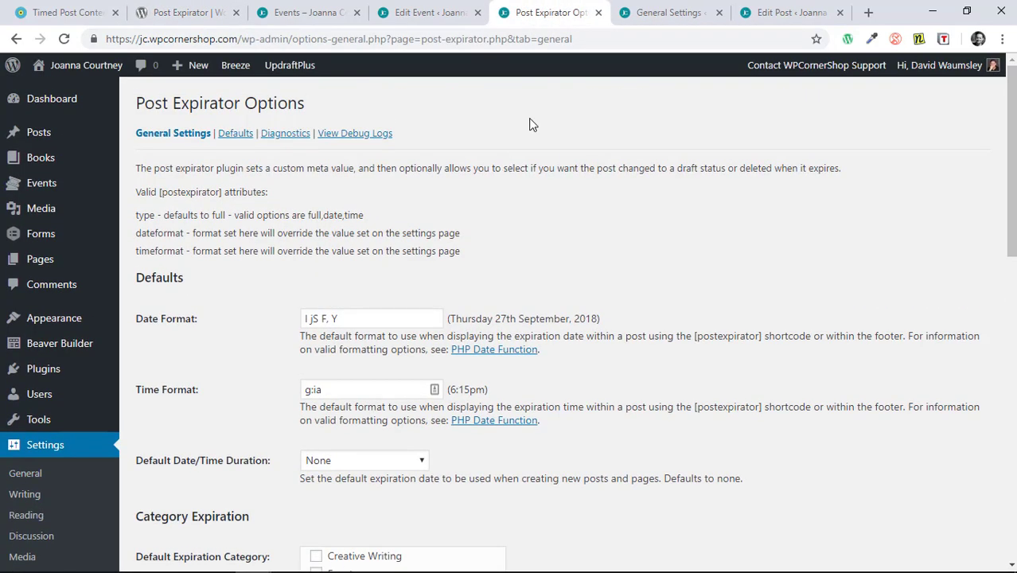
scroll(461, 131, "down", 2)
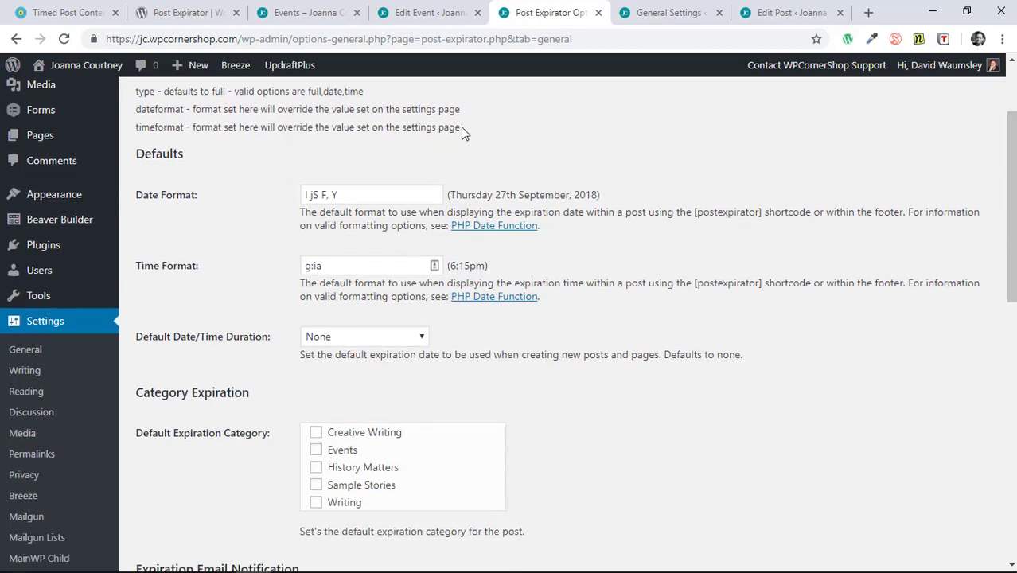
scroll(460, 133, "down", 2)
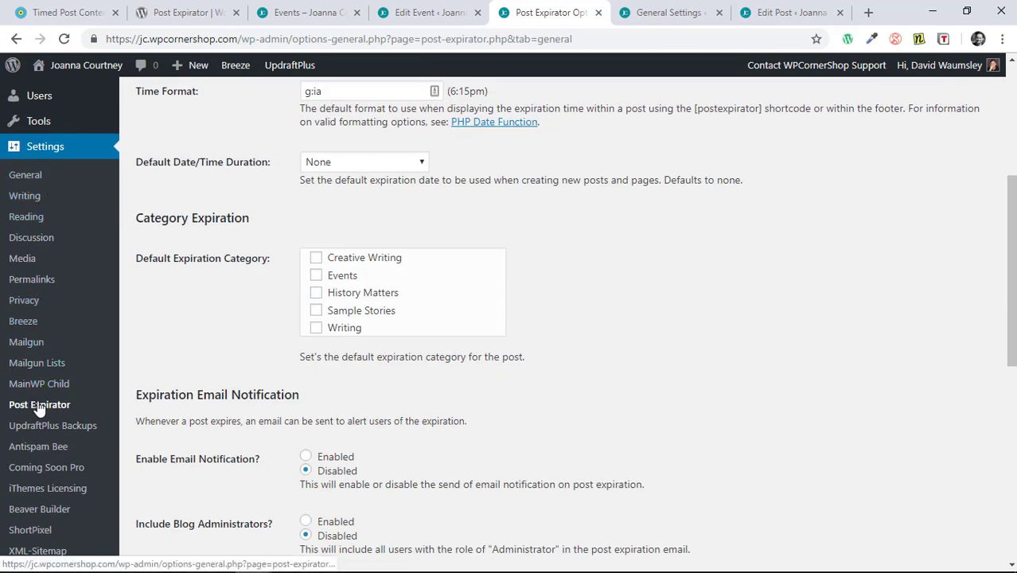
scroll(250, 328, "up", 5)
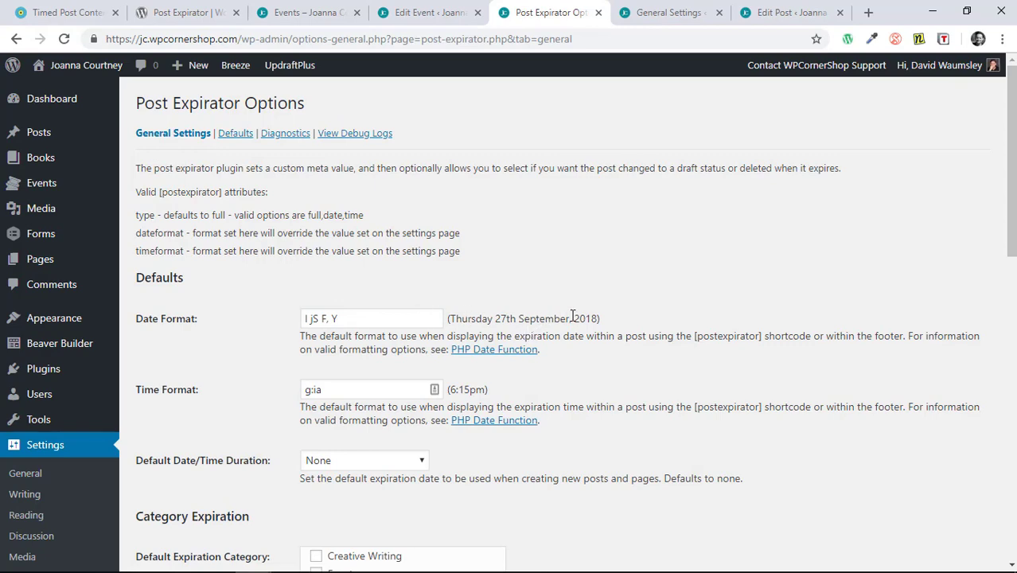
scroll(332, 362, "down", 2)
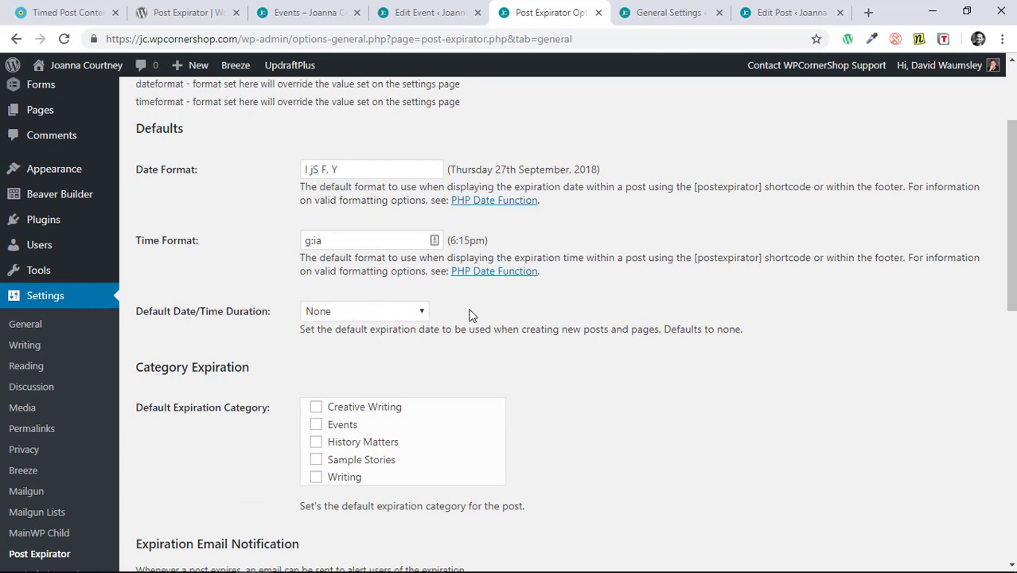
scroll(513, 312, "down", 1)
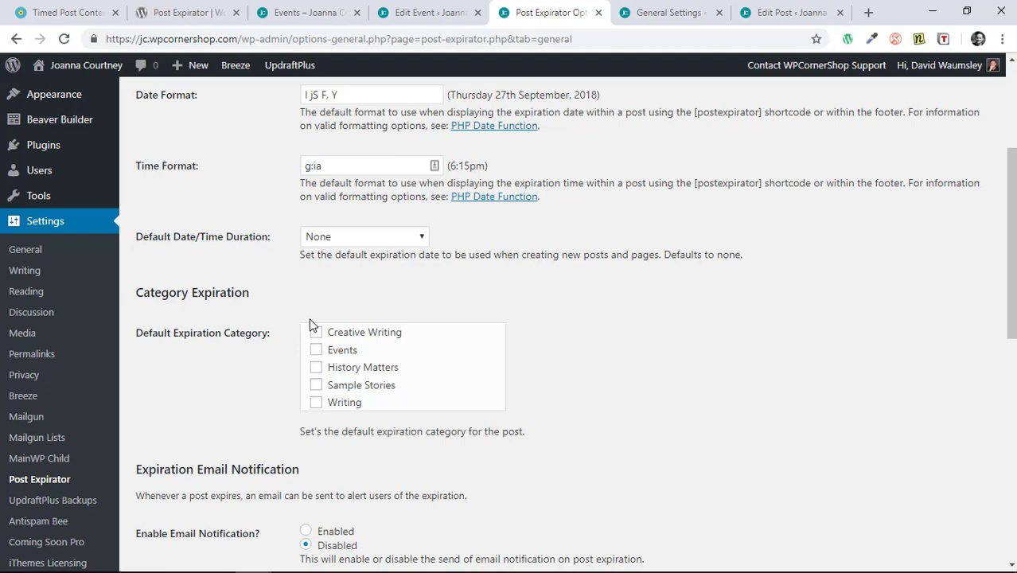
scroll(644, 360, "down", 3)
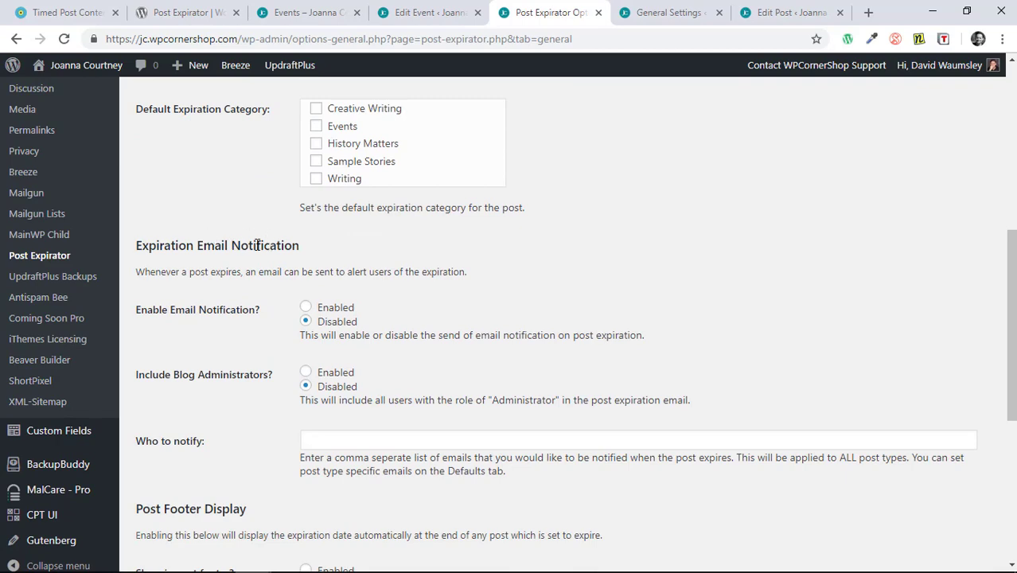
scroll(681, 312, "down", 2)
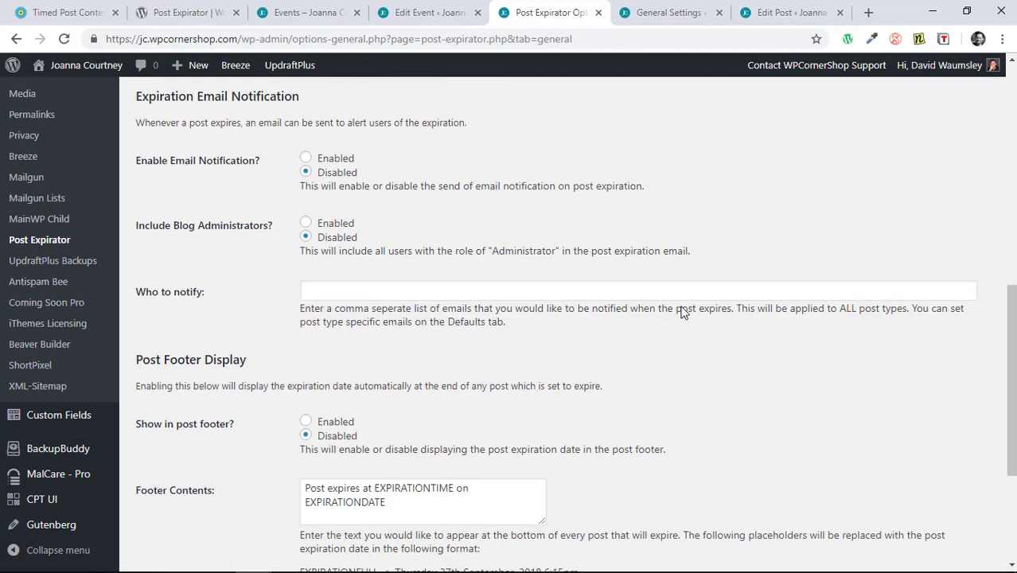
scroll(681, 312, "down", 2)
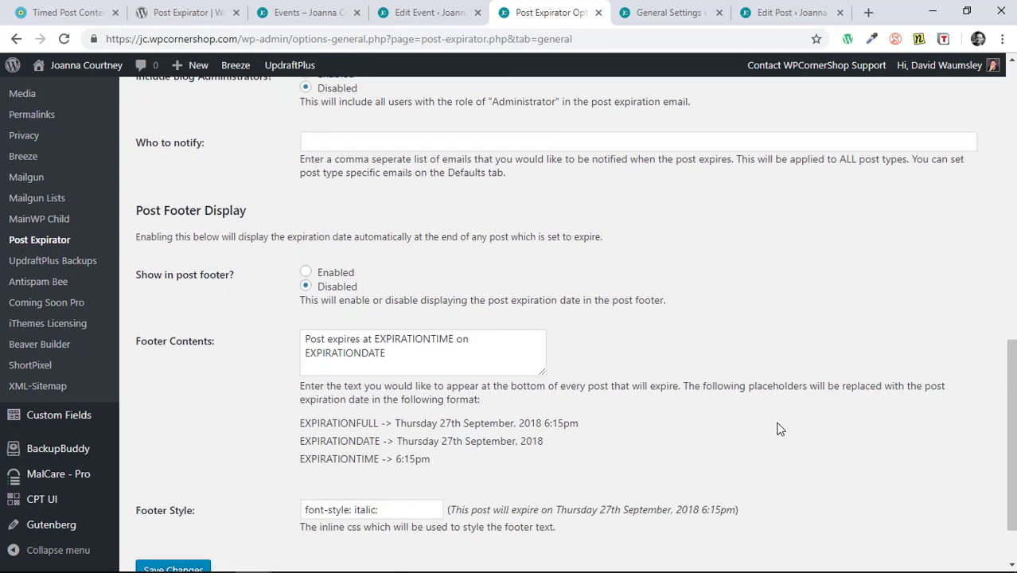
scroll(778, 430, "up", 3)
scroll(778, 430, "up", 7)
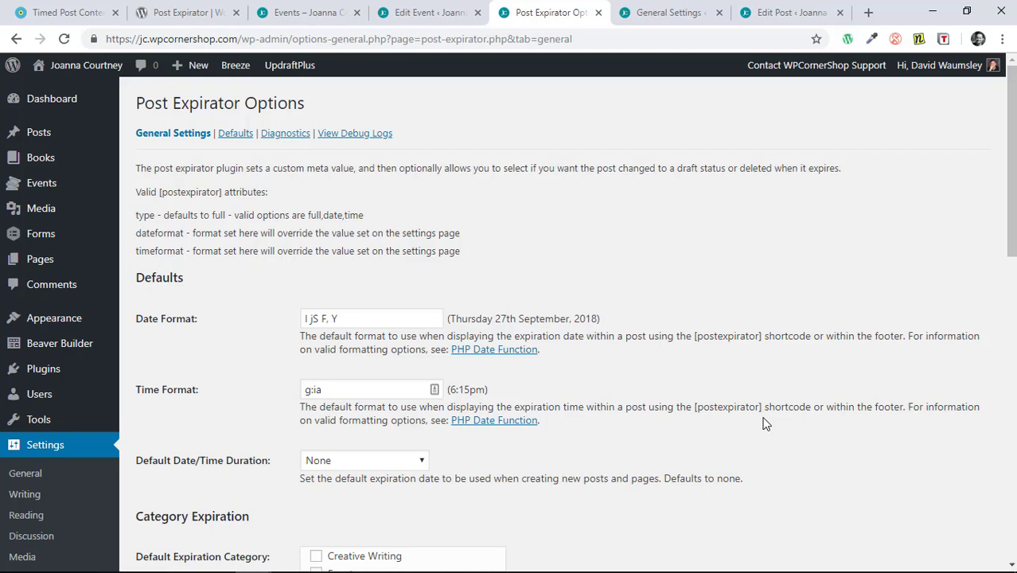
Step: Open the Post Expirator Defaults and scroll down to the event post type settings
left_click(236, 135)
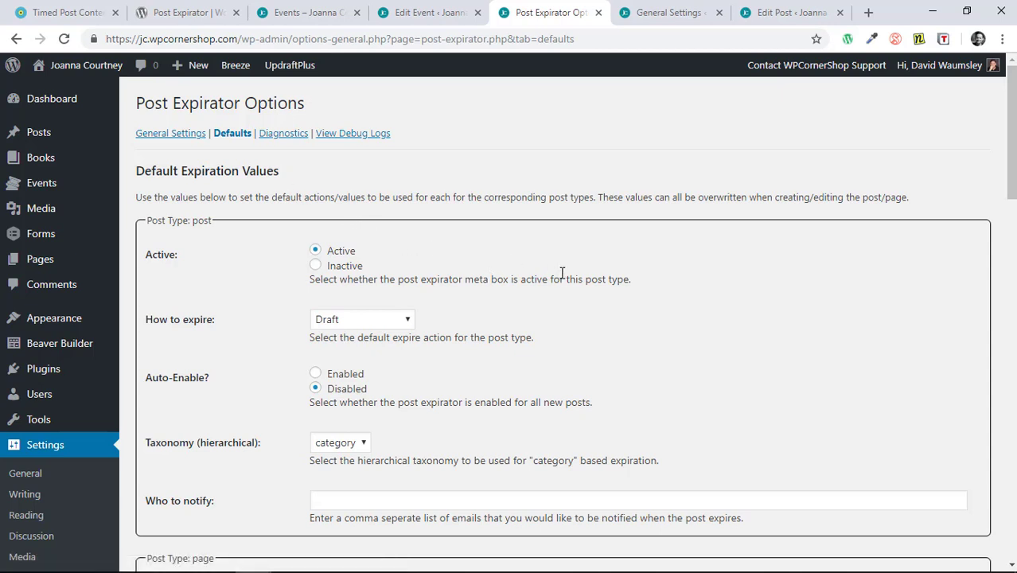
mouse_move(35, 135)
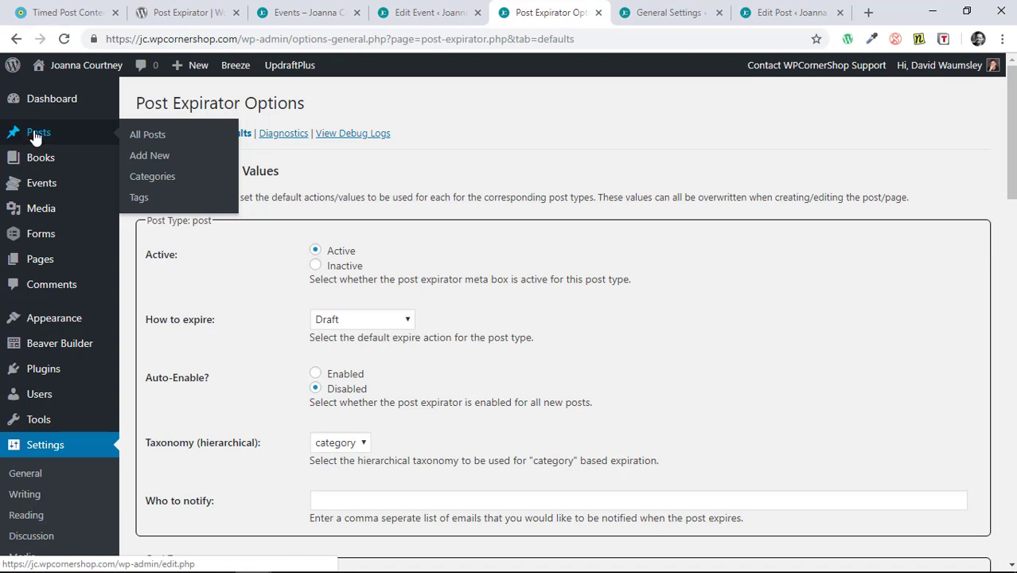
mouse_move(37, 156)
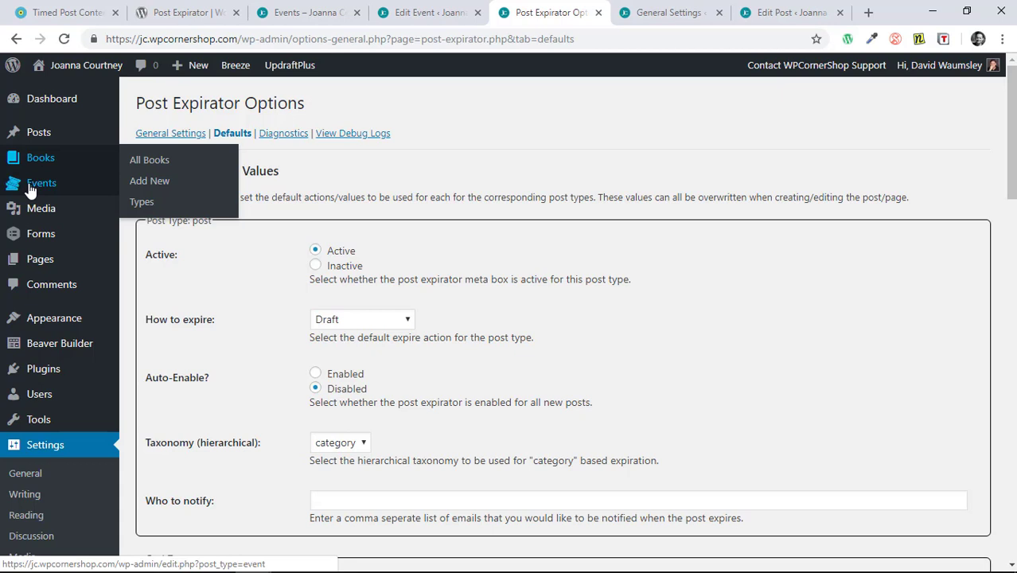
mouse_move(79, 191)
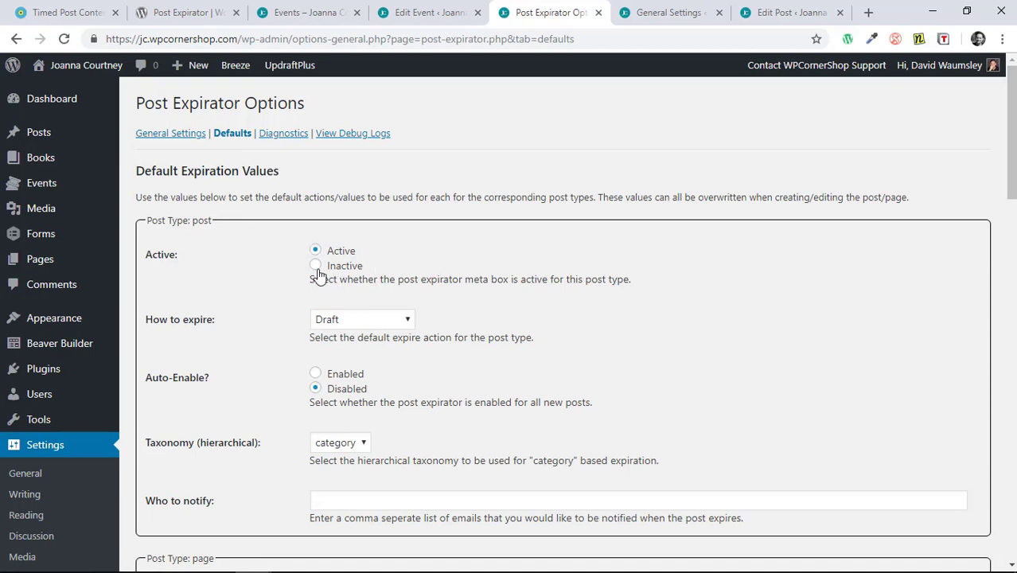
scroll(495, 287, "down", 4)
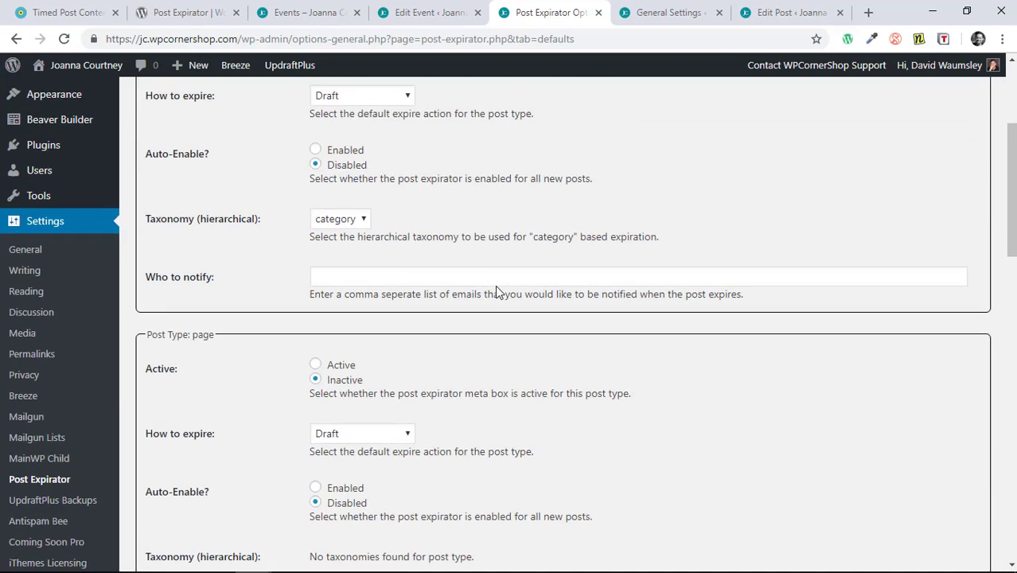
scroll(464, 300, "down", 4)
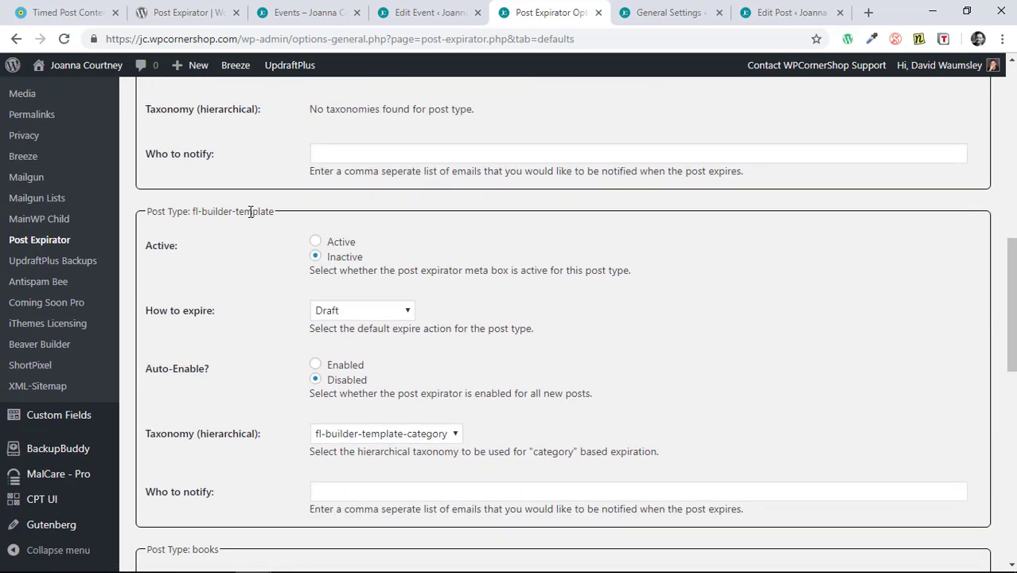
left_click_drag(193, 211, 283, 217)
scroll(470, 254, "down", 3)
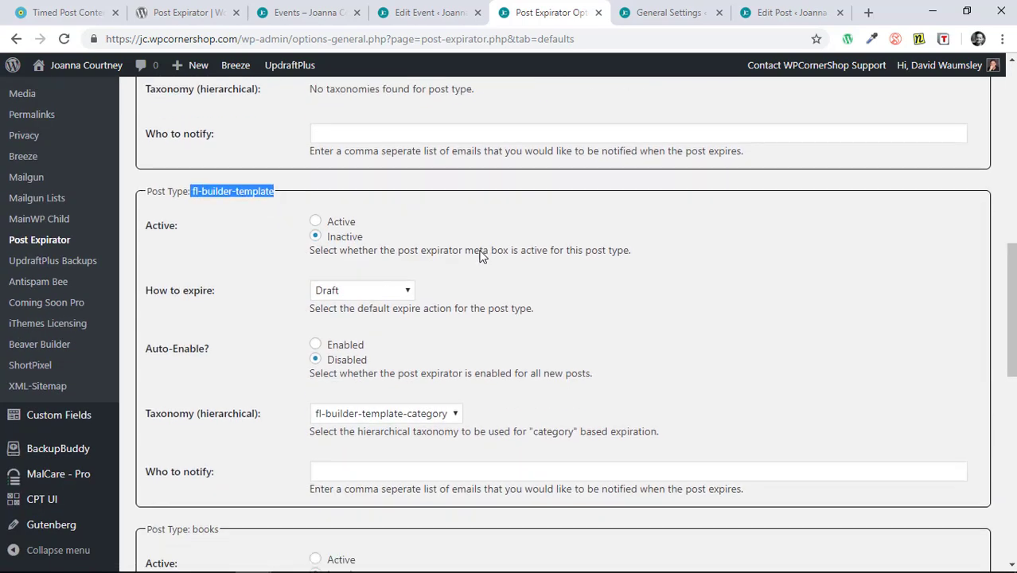
scroll(259, 277, "down", 4)
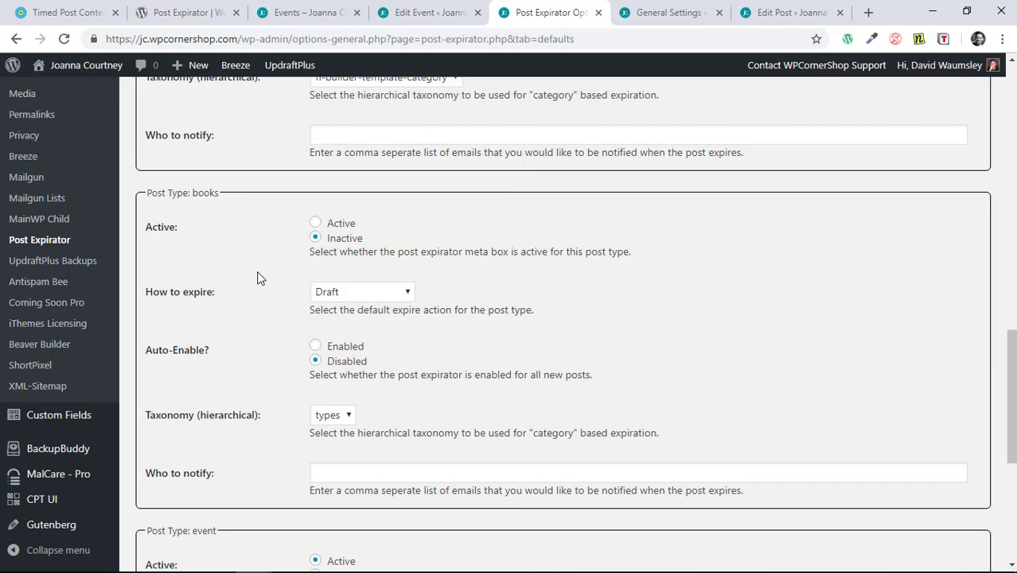
scroll(255, 282, "down", 2)
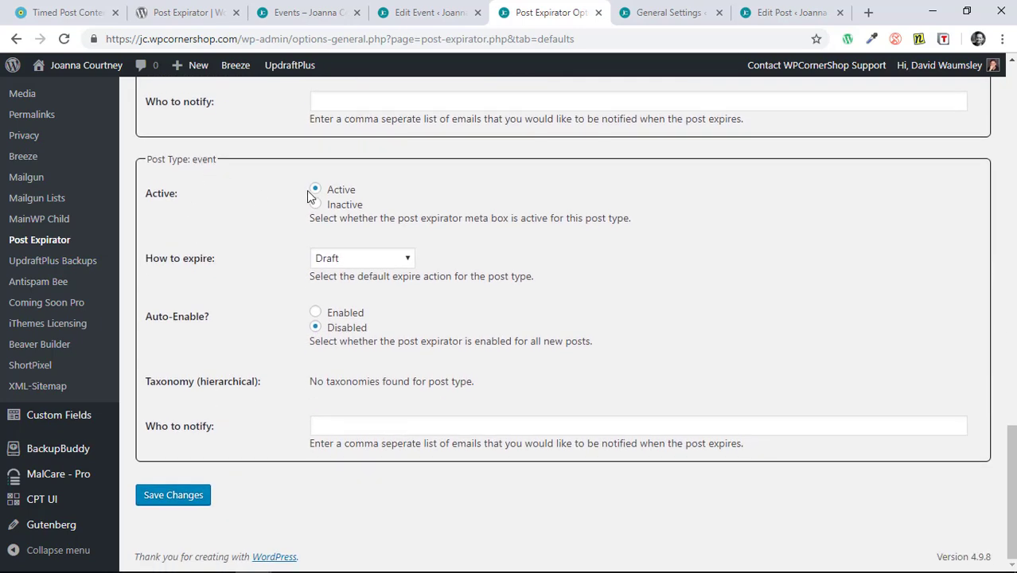
Step: Confirm events expire to Draft with no notification e-mails, then show the site's Events page
left_click(409, 260)
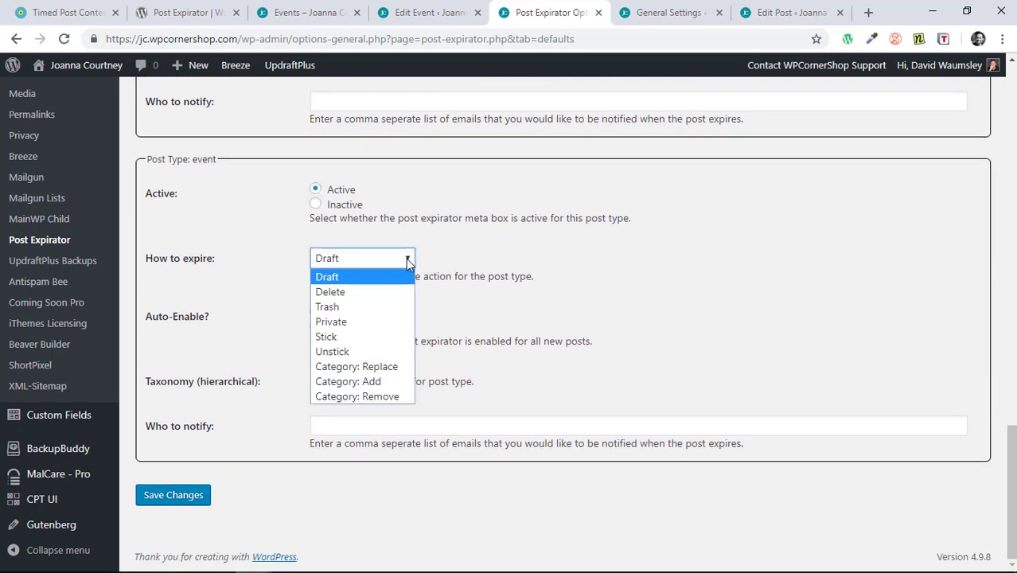
left_click(515, 257)
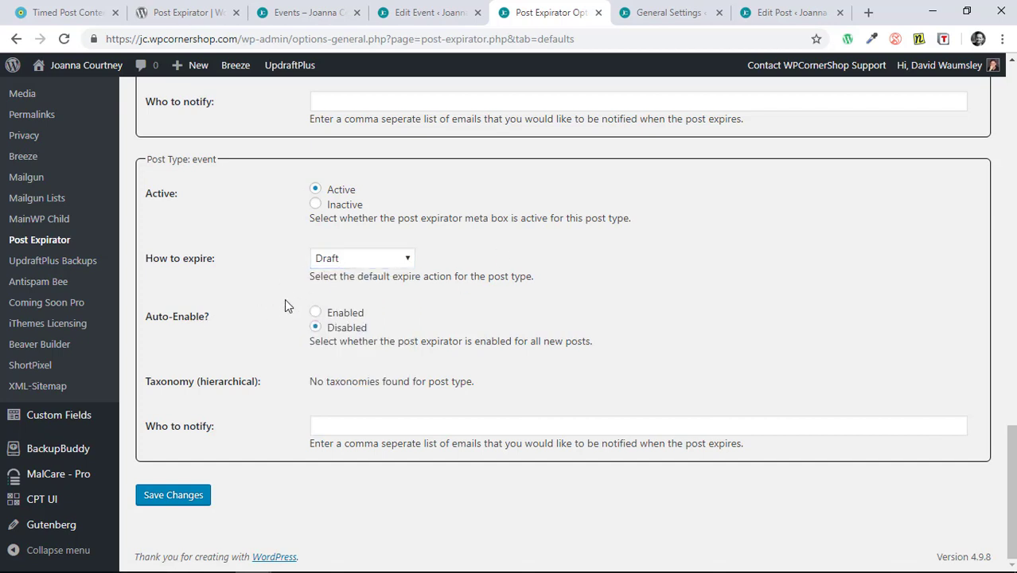
left_click(365, 420)
left_click(517, 393)
scroll(724, 342, "up", 3)
scroll(722, 337, "up", 15)
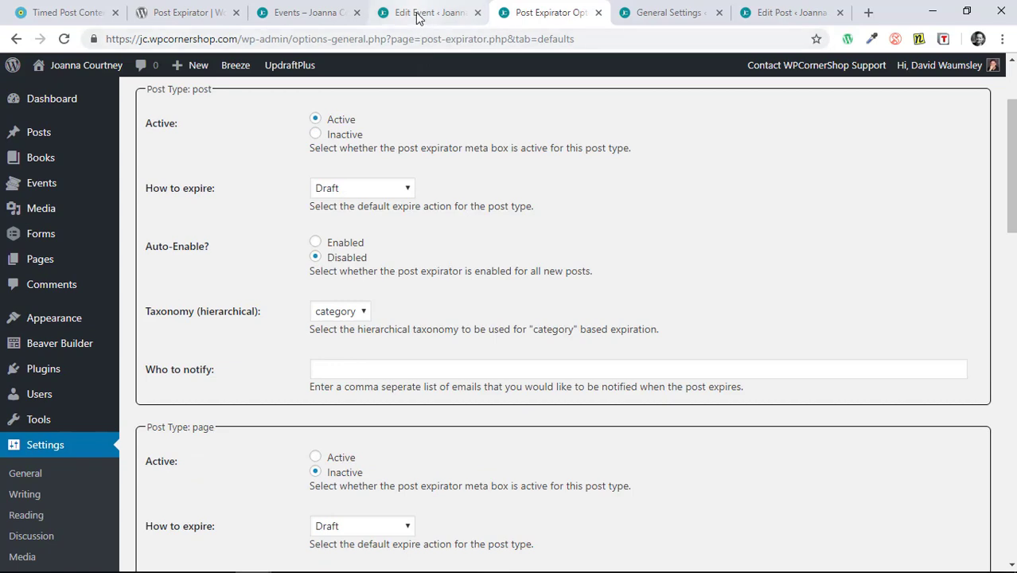
left_click(318, 10)
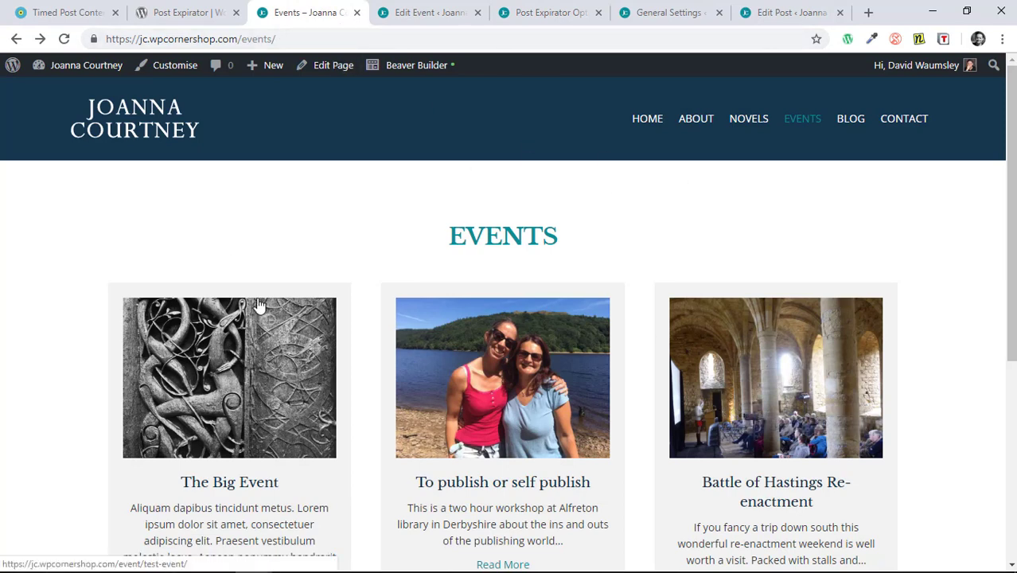
Step: Open The Big Event from the Events listing and go to its edit screen
scroll(508, 292, "down", 2)
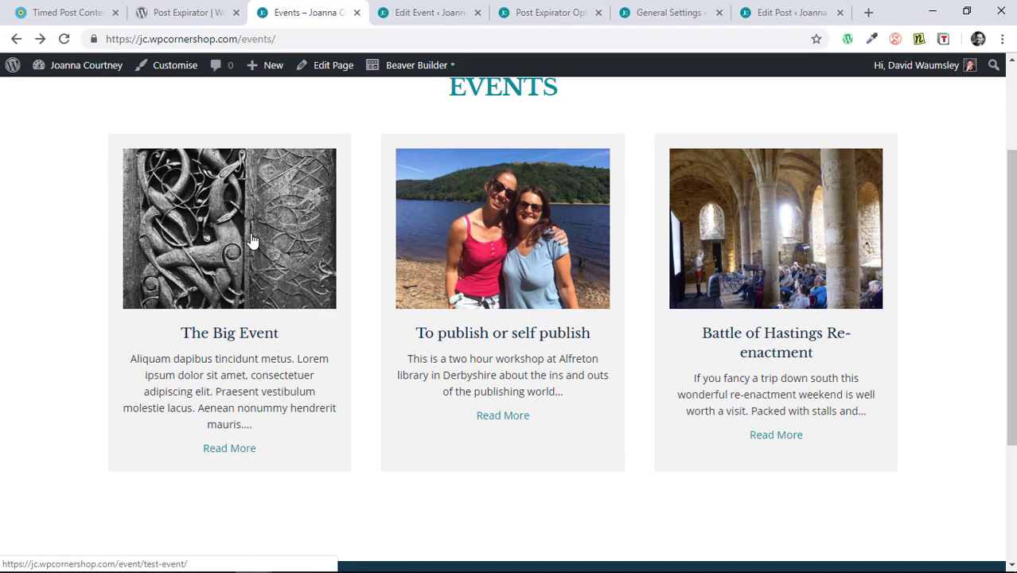
left_click(243, 240)
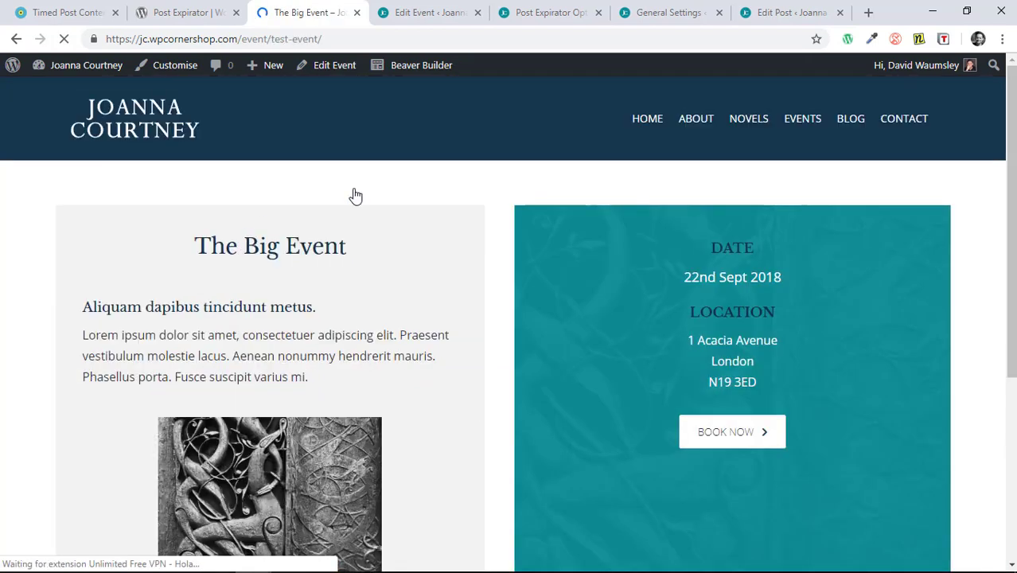
left_click(334, 71)
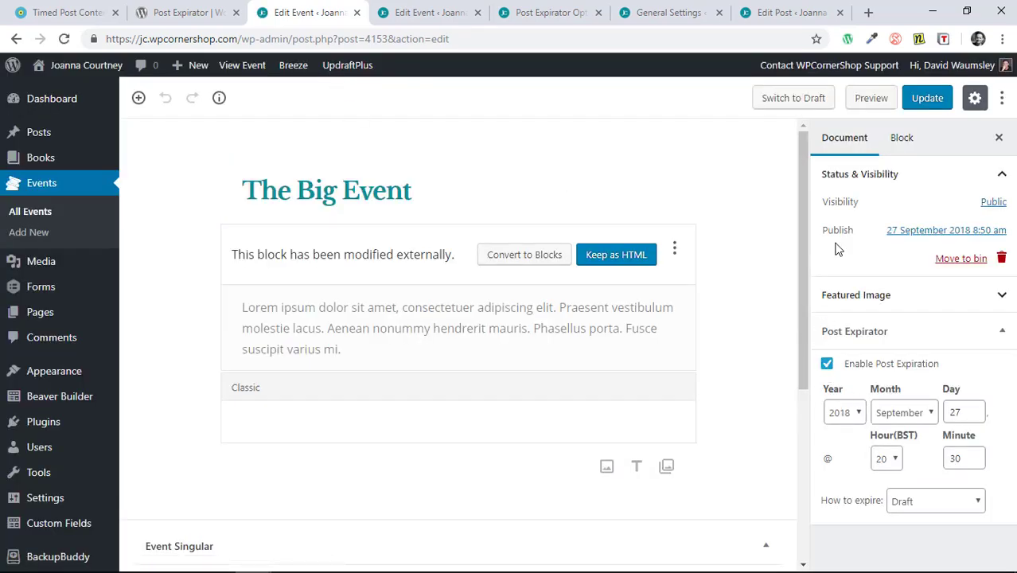
Step: Toggle The Big Event's expiration off and back on, keeping its expiry action as Draft
left_click(827, 365)
left_click(827, 366)
left_click(827, 365)
left_click(827, 365)
left_click(960, 502)
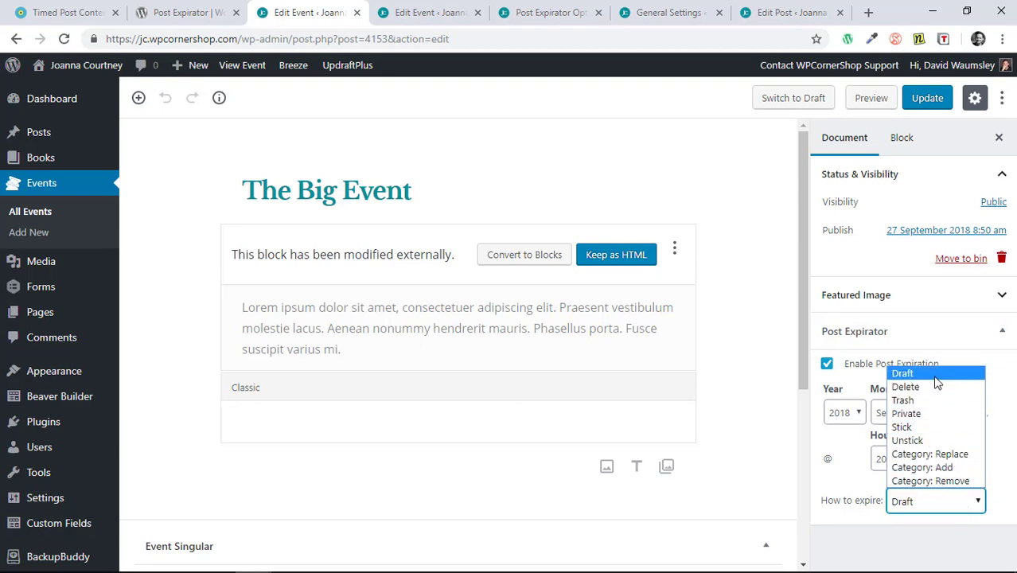
left_click(863, 543)
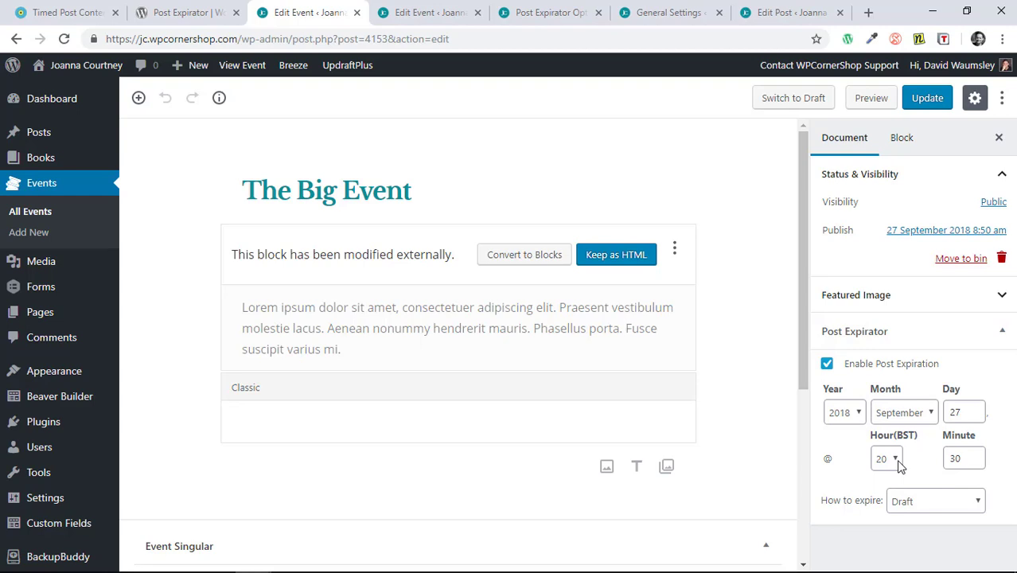
Step: Highlight the BST label on the expiry hour, then show the site's General Settings timezone
left_click_drag(897, 431, 918, 437)
left_click(914, 452)
left_click(661, 13)
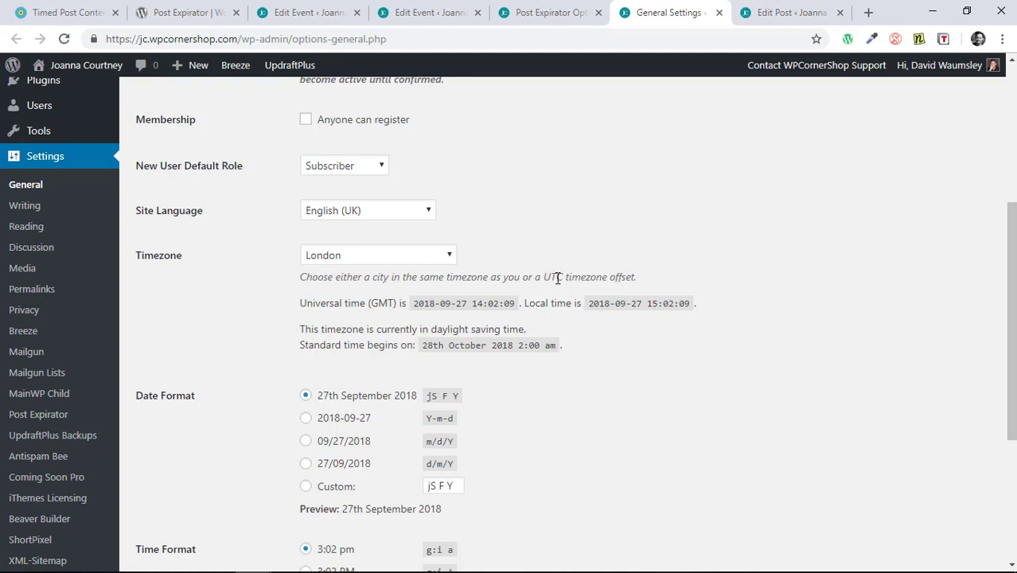
Step: Return from the London timezone settings to The Big Event's Edit Event screen
left_click(309, 14)
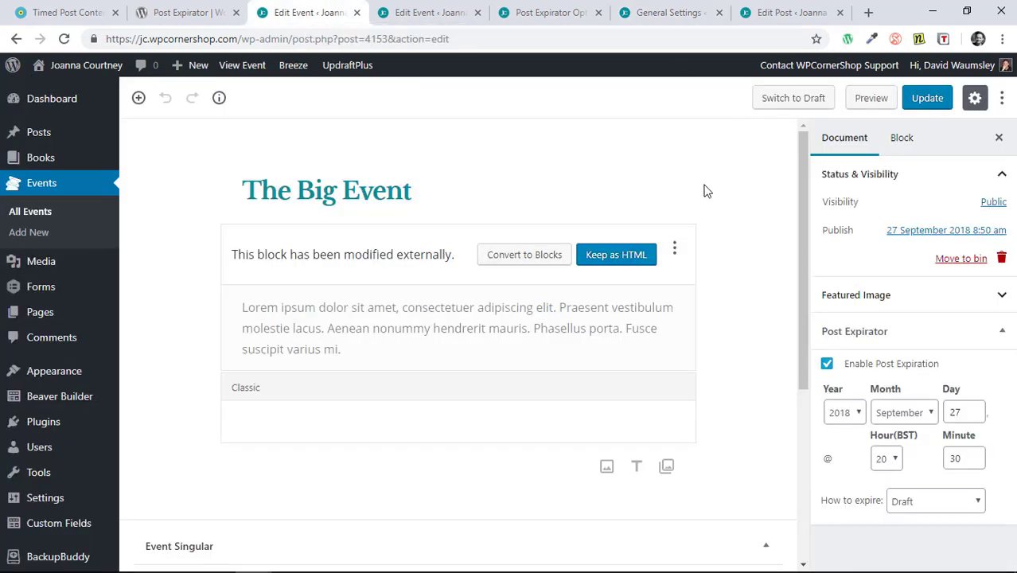
Step: View The Big Event in the classic editor, then show the blog post's editor expiring 27 September 2018, 17:06
left_click(420, 14)
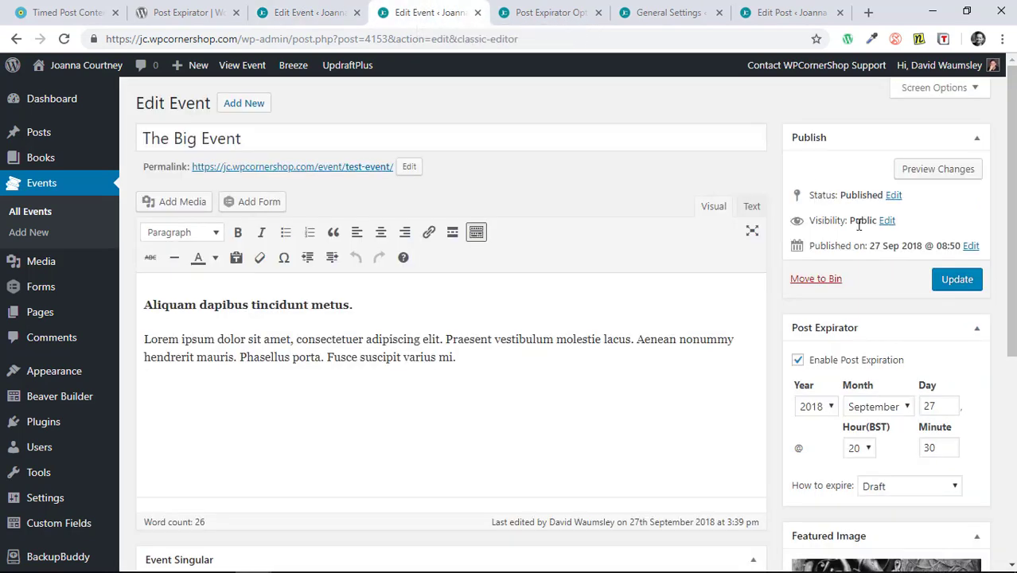
scroll(885, 262, "down", 2)
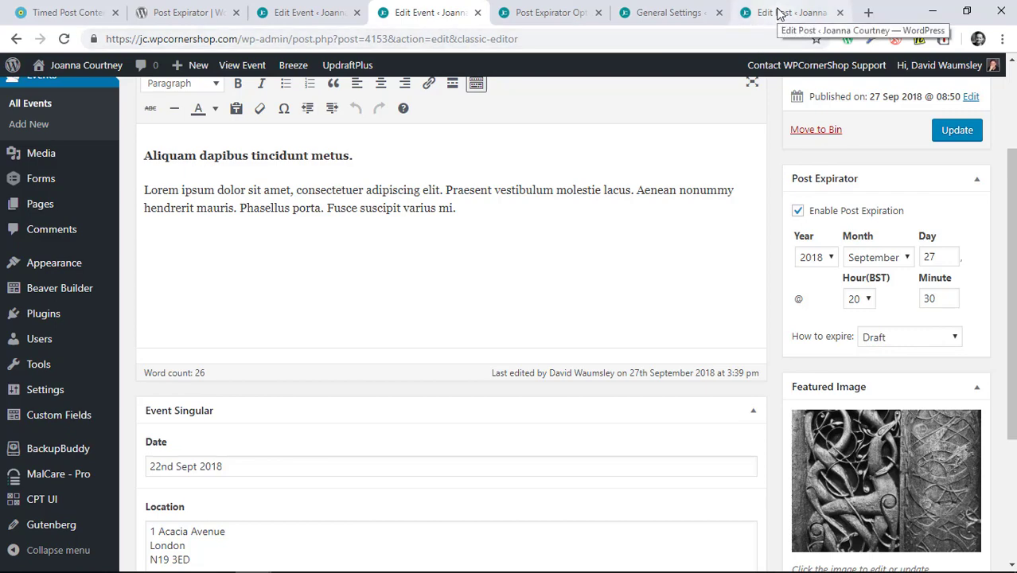
left_click(779, 12)
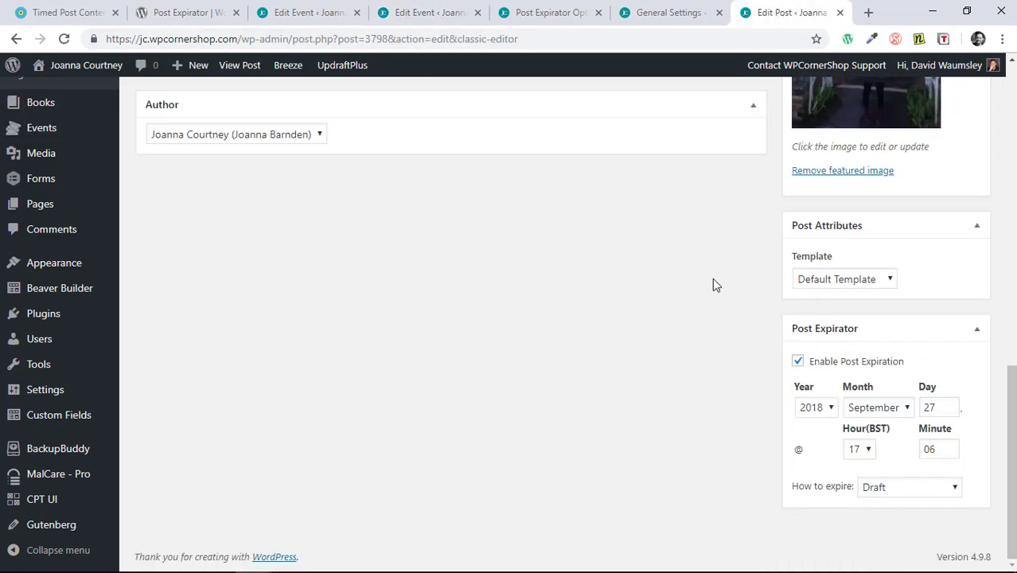
Step: Set the post's expiry action to Category: Add with the Events category ticked
left_click(912, 489)
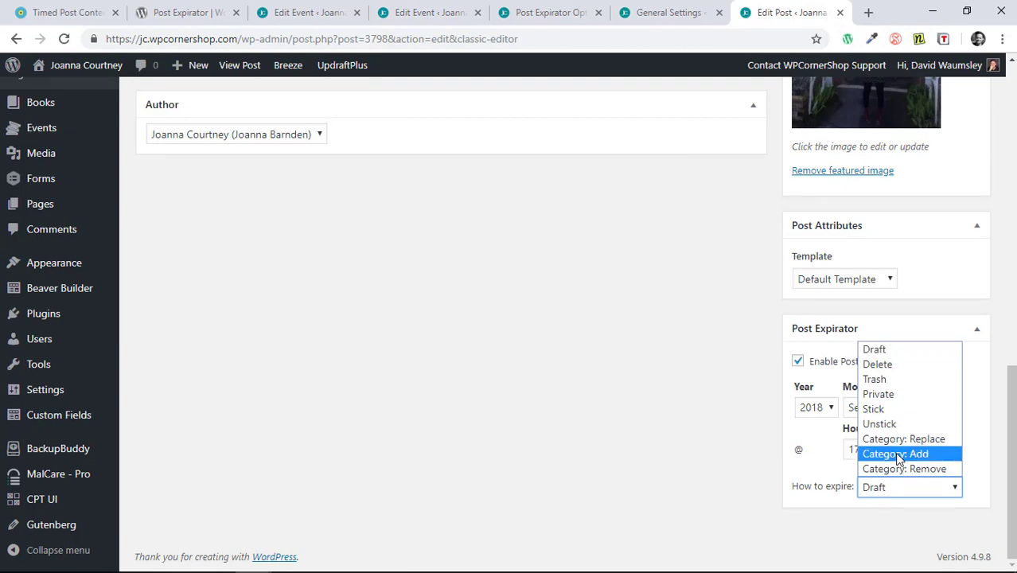
left_click(897, 455)
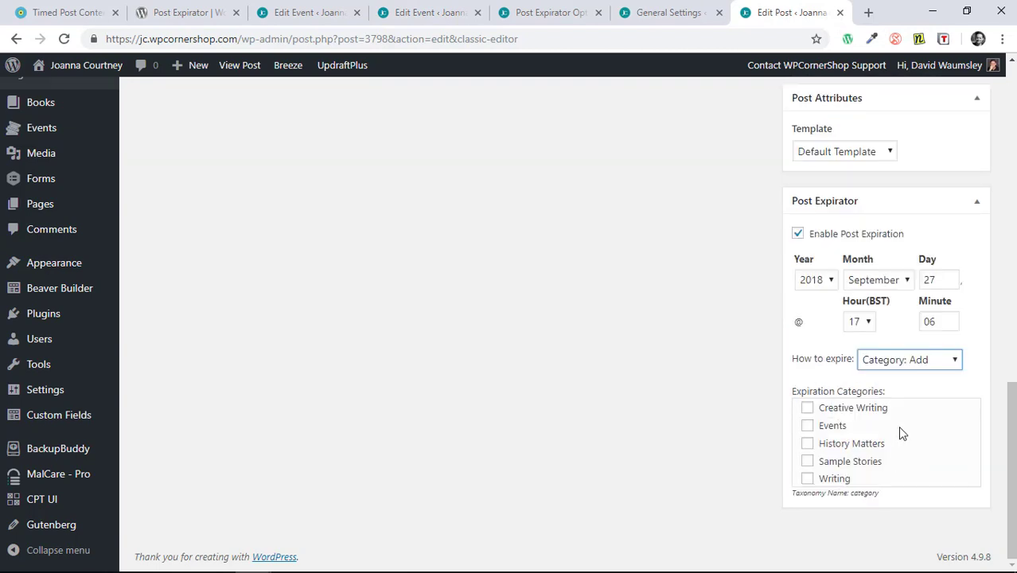
left_click(808, 426)
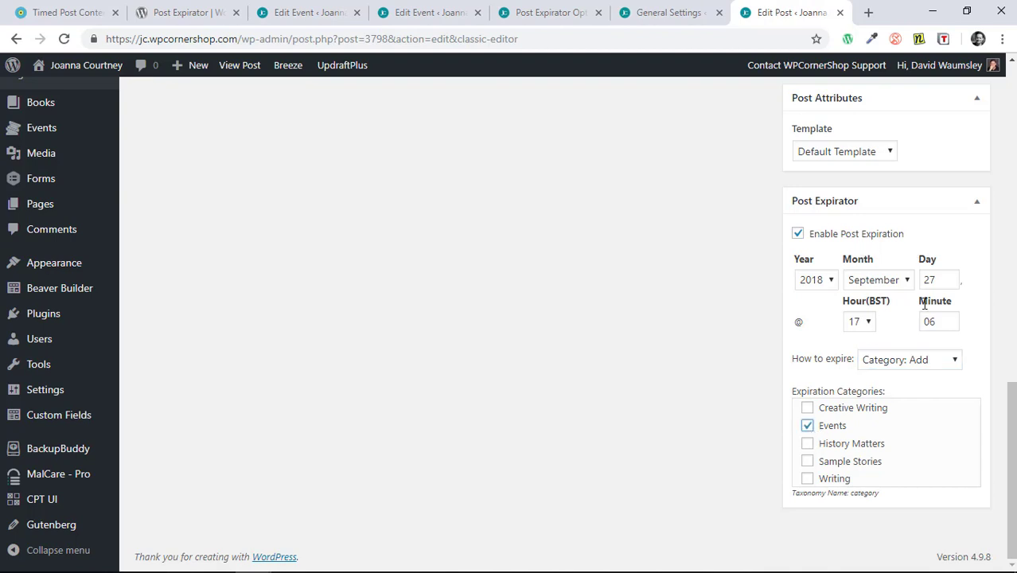